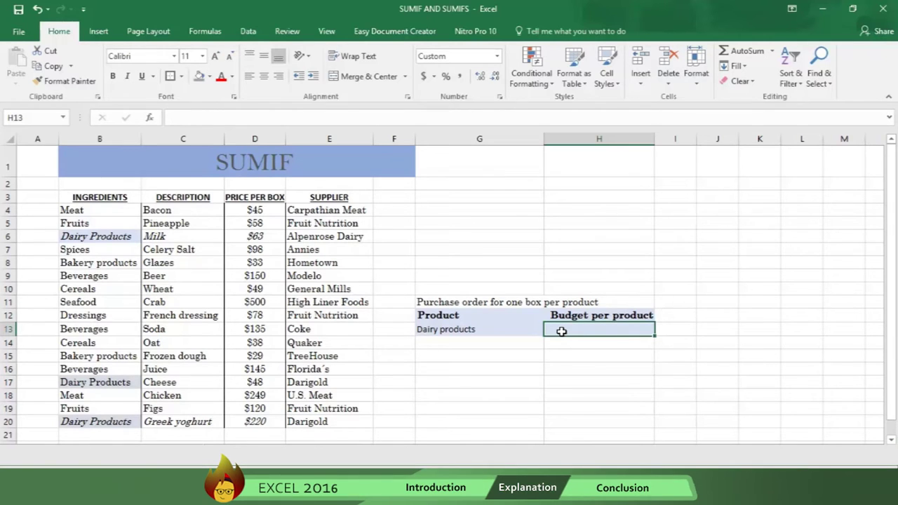
Step: Enter =SUMIF(B4:B20,"Dairy Products",D4:D20) in H13 to total dairy prices at $331.00
text(=)
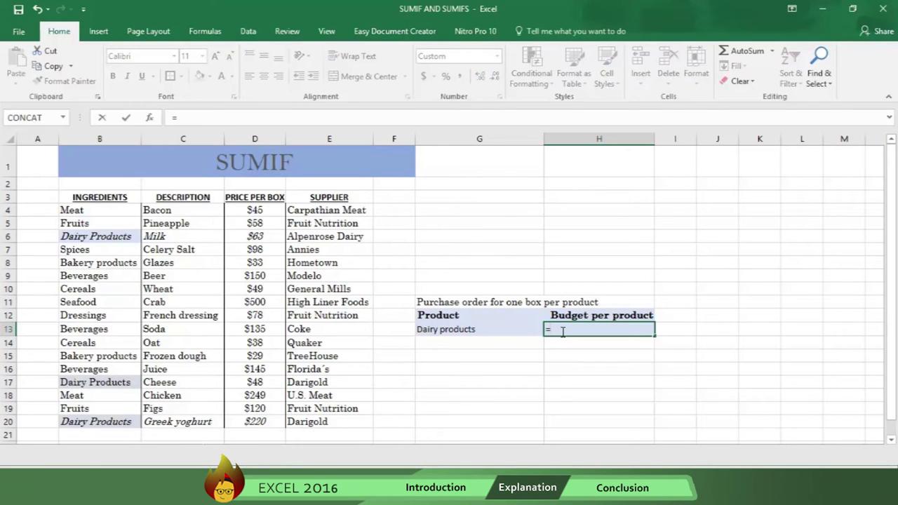
text(SUMIF)
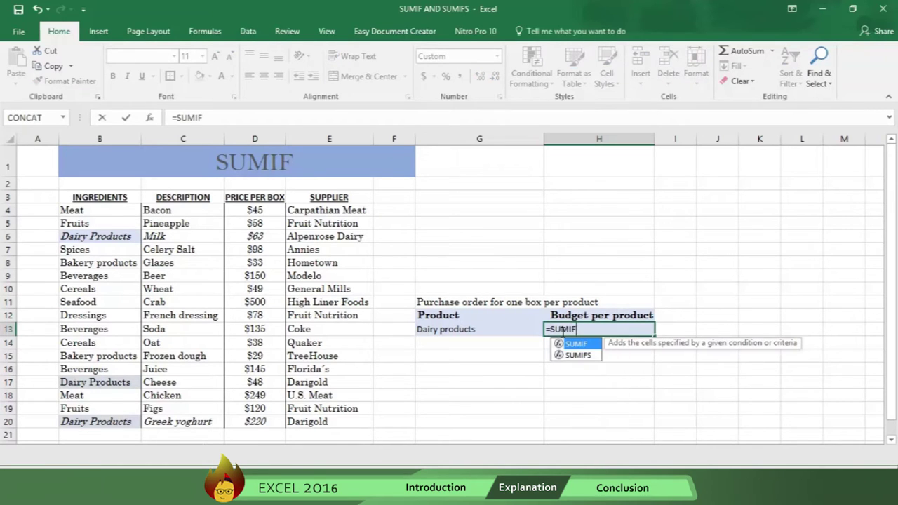
text(()
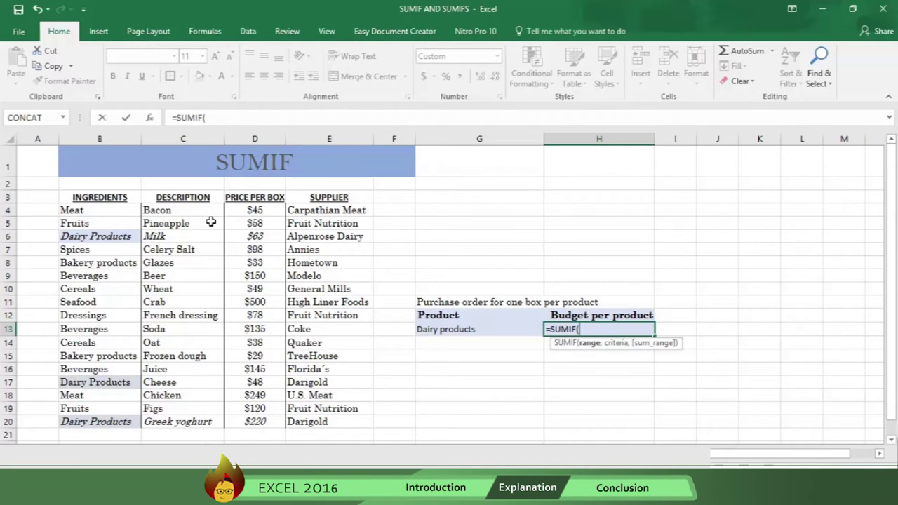
drag(109, 209, 116, 432)
text(,")
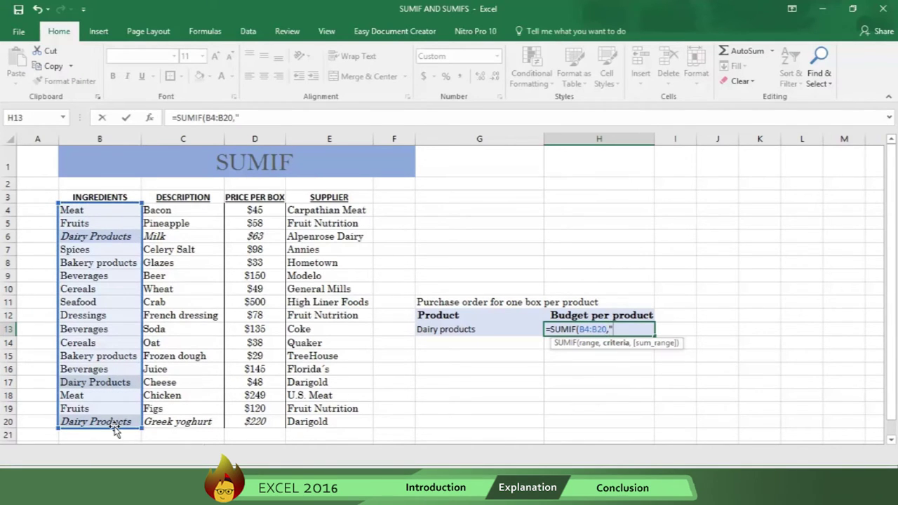
text(Dairy )
text(Pro)
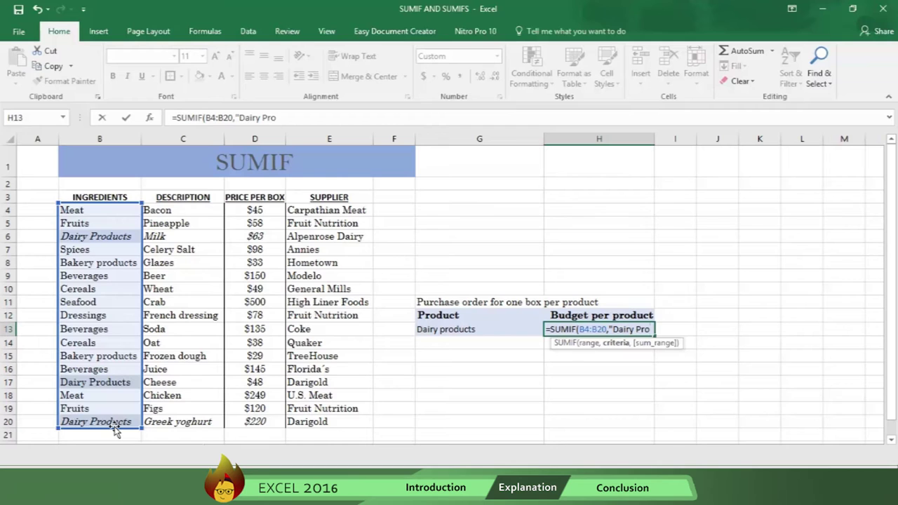
text(ducts")
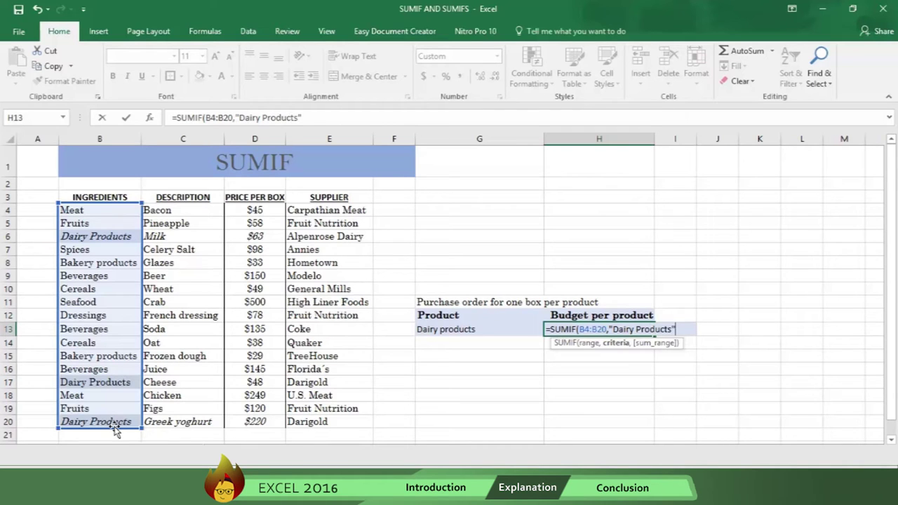
text(,)
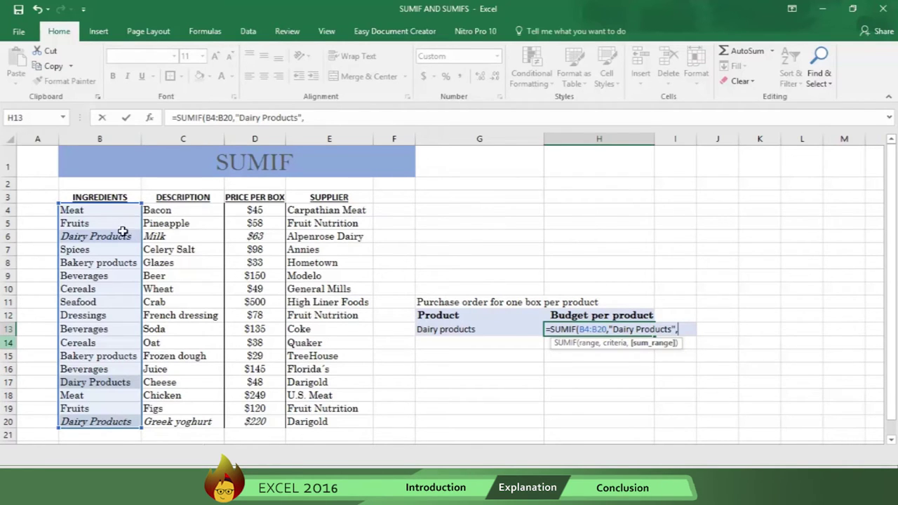
drag(251, 210, 264, 420)
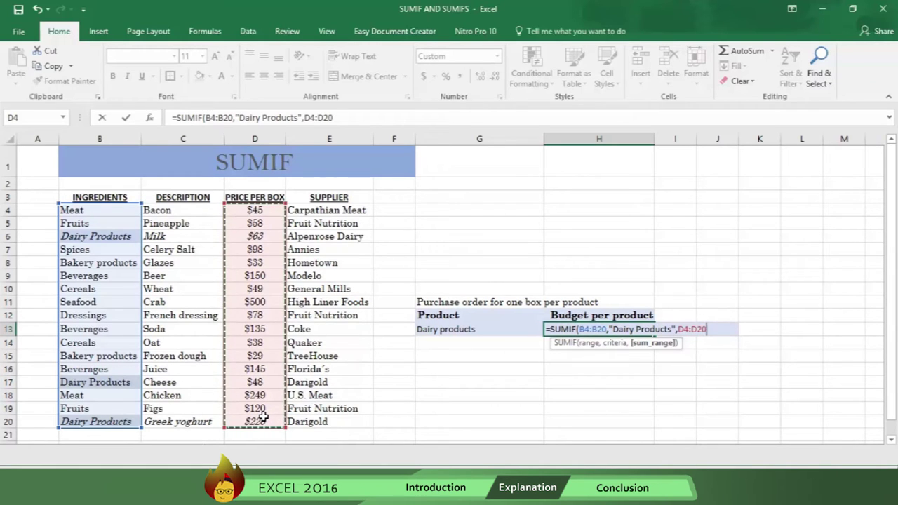
text())
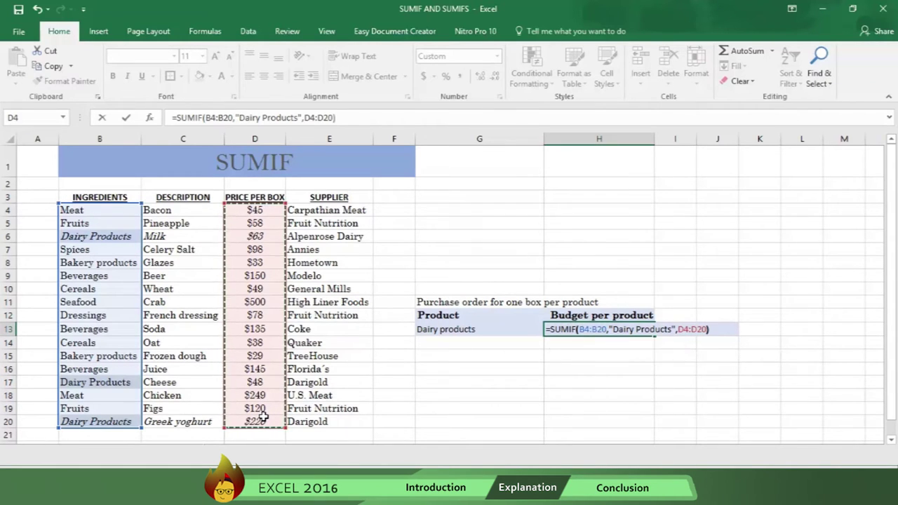
key(Return)
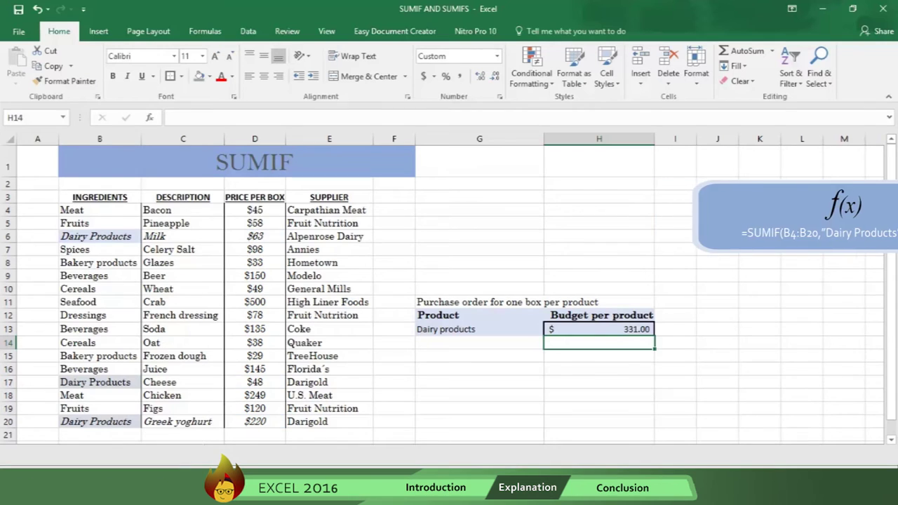
click(598, 345)
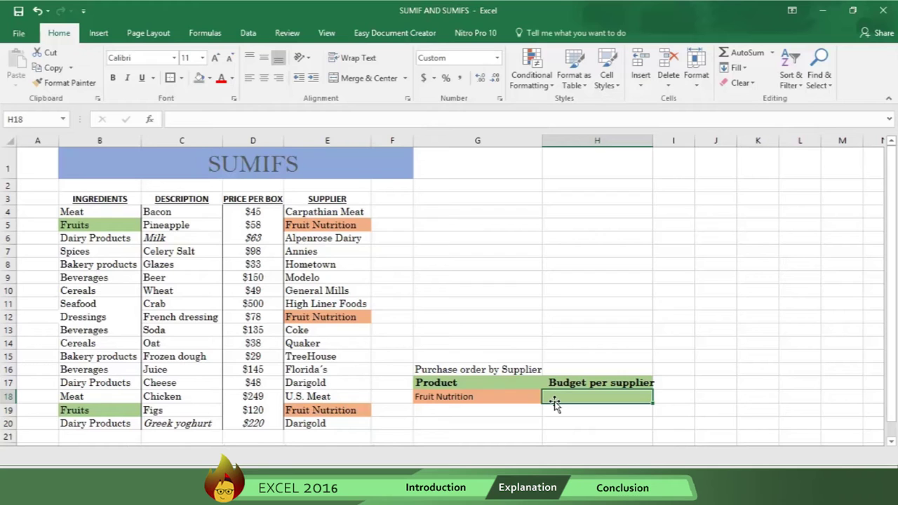
Step: Begin a =sumifs( formula in H18 on the SUMIFS sheet
text(=)
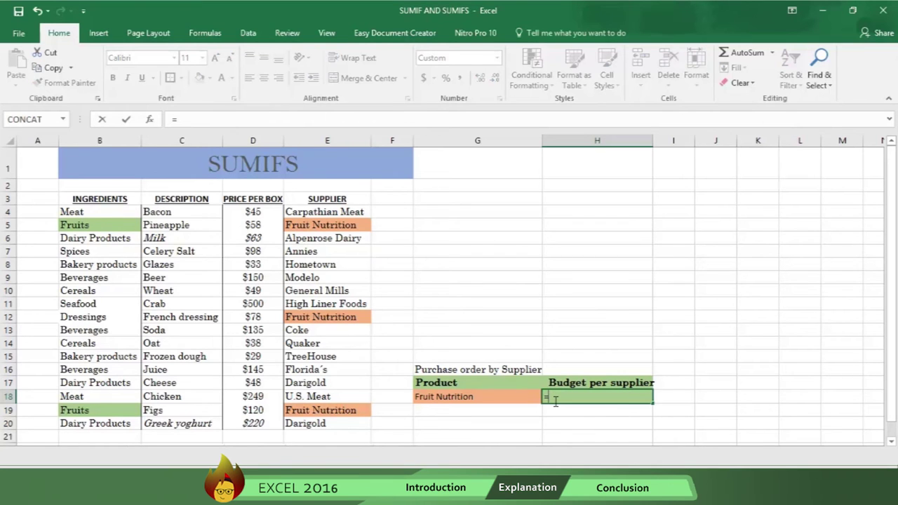
text(sumi)
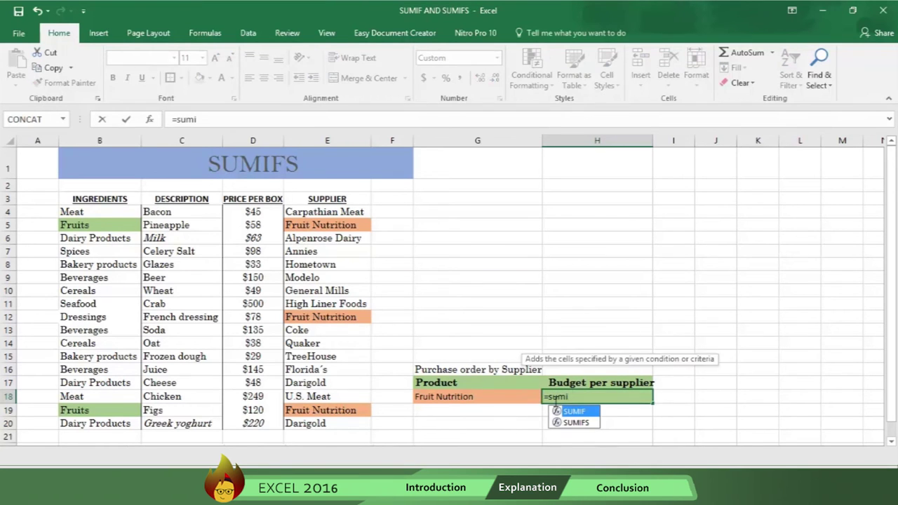
text(fs()
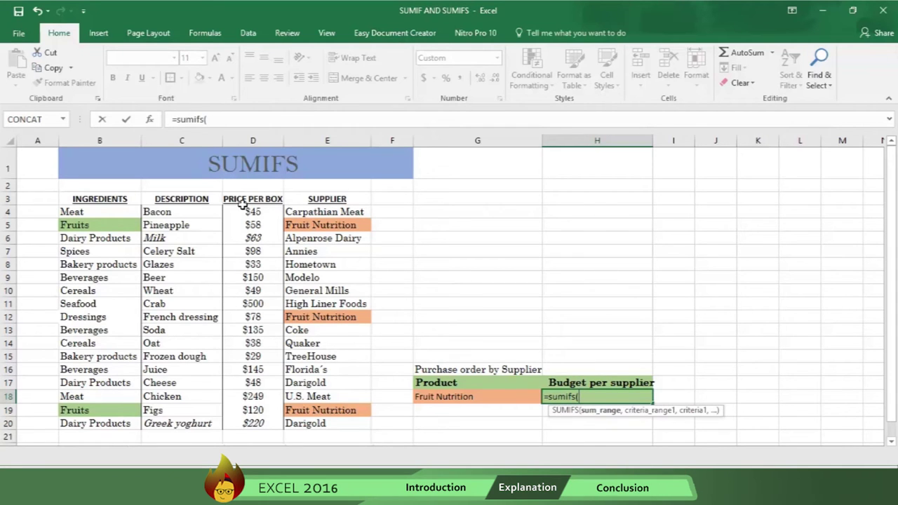
Step: Finish H18 as =sumifs(D4:D20,B4:B20,"Fruits",E4:E20,"Fruit Nutrition"), giving $178.00
drag(251, 211, 249, 429)
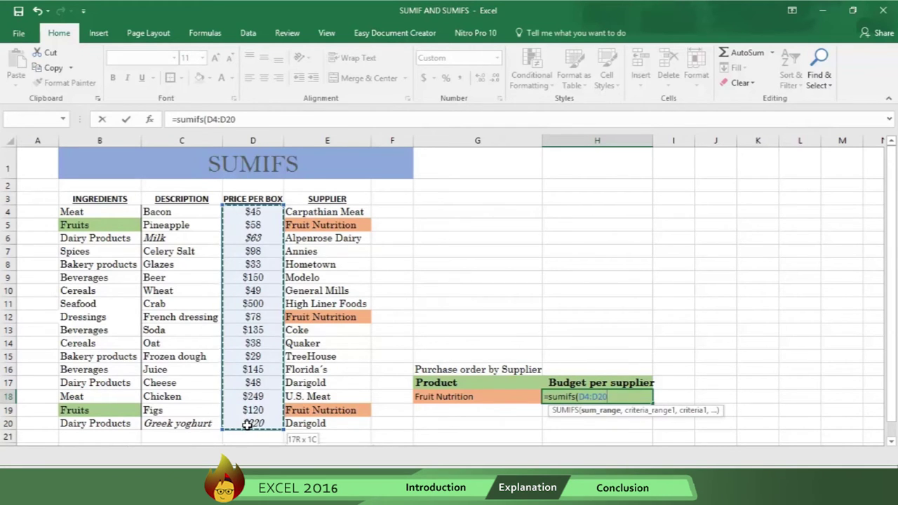
text(,)
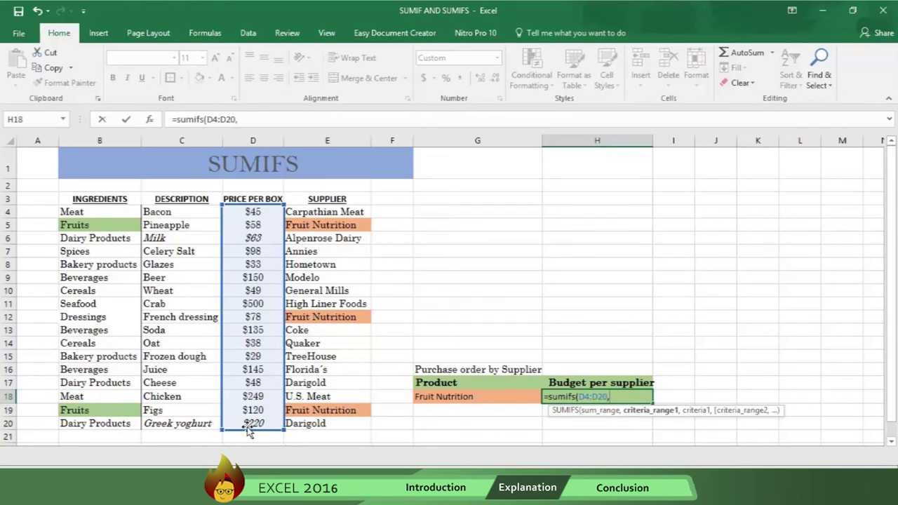
click(112, 213)
drag(112, 232, 103, 424)
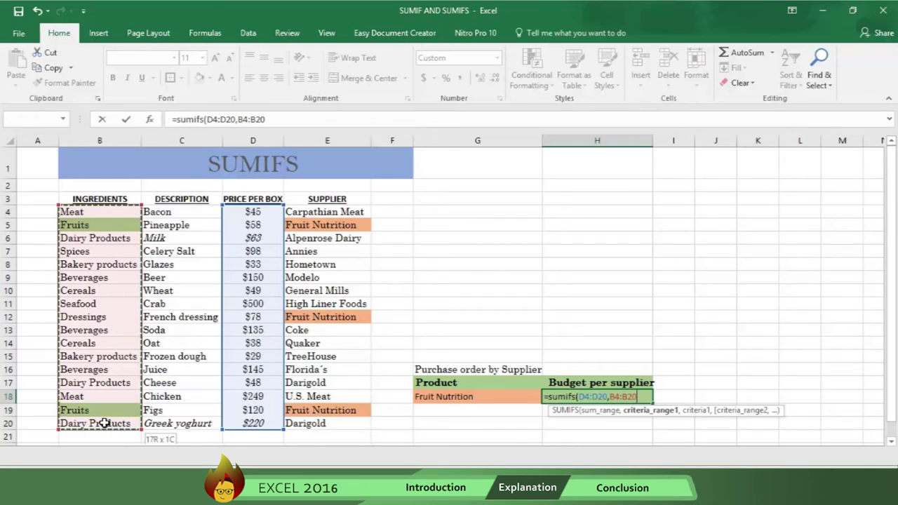
text(,")
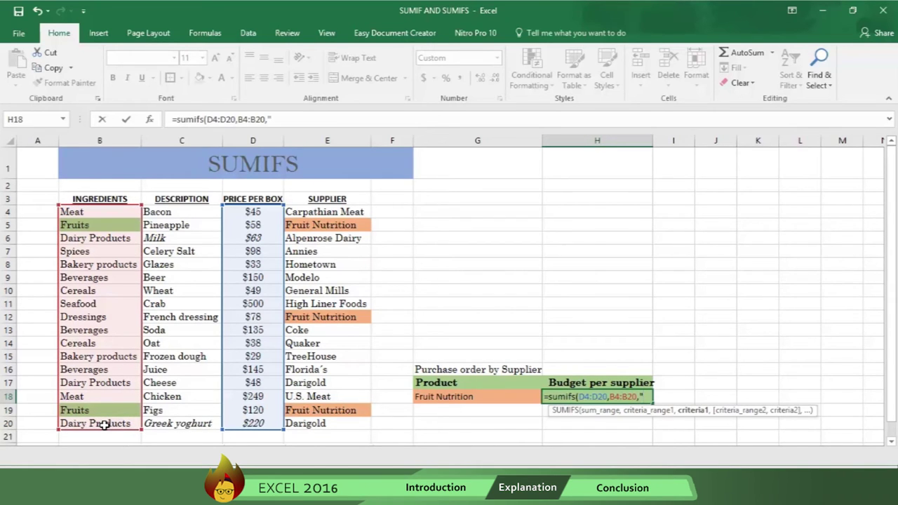
text(Fr)
text(uits",)
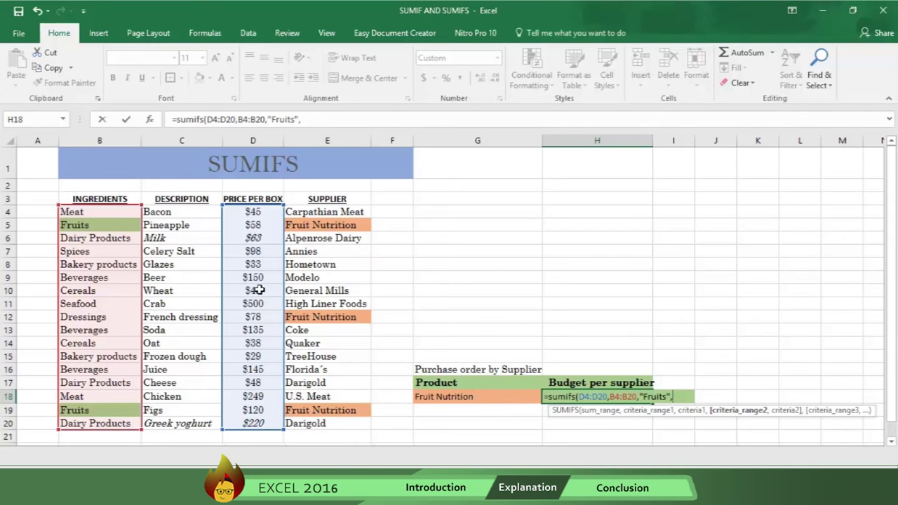
click(319, 209)
drag(319, 209, 354, 429)
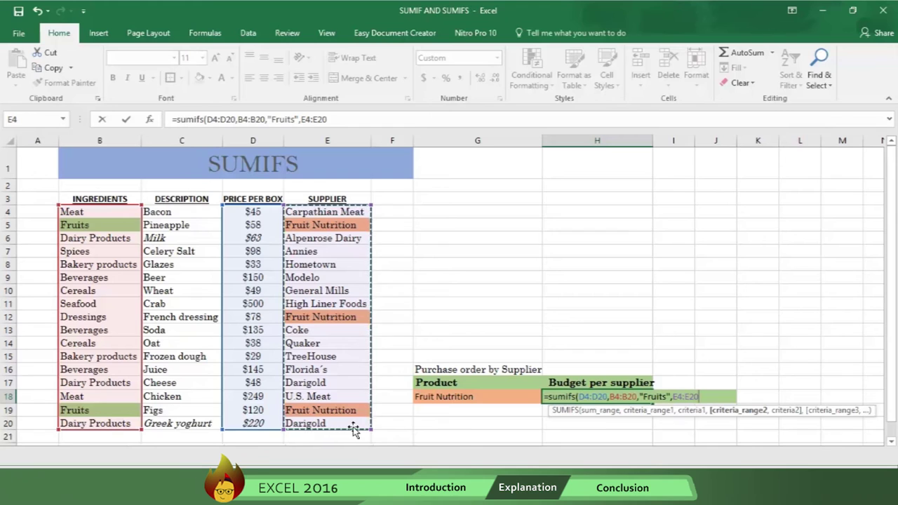
text(,"F)
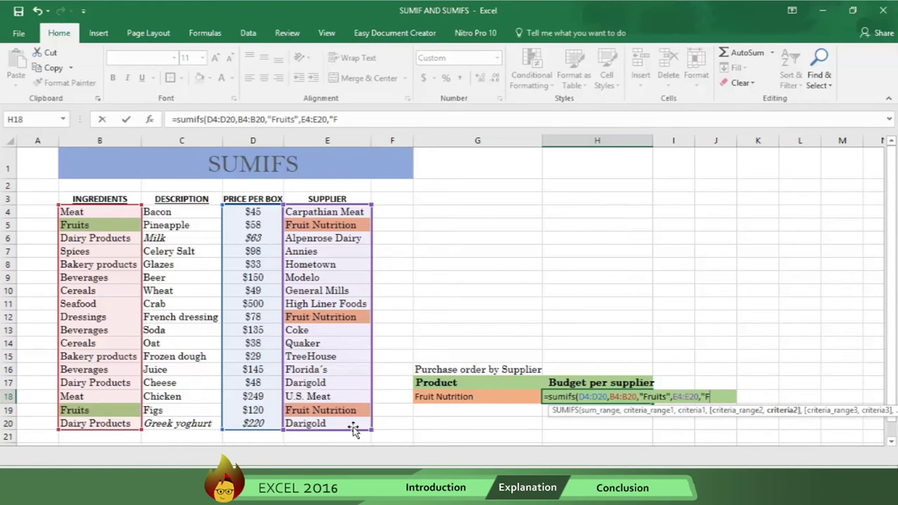
text(ruit)
text( N)
text(utri)
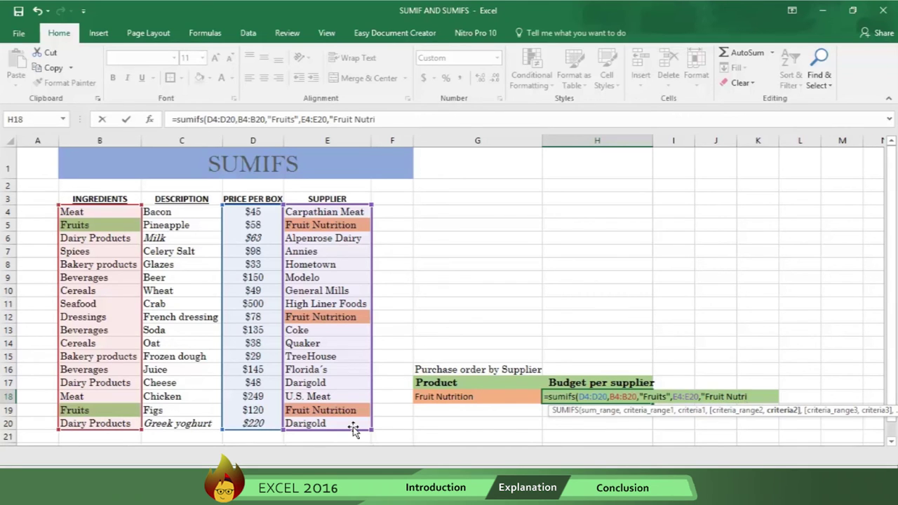
text(tion"))
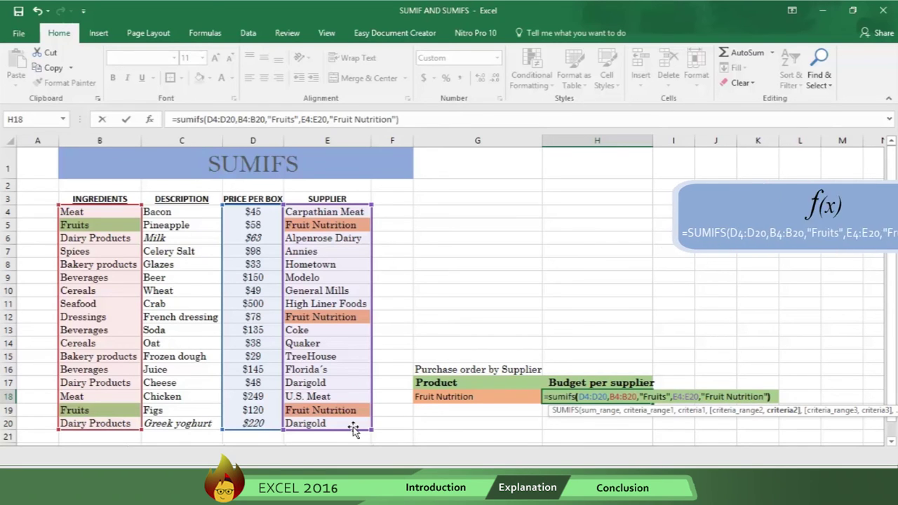
key(Return)
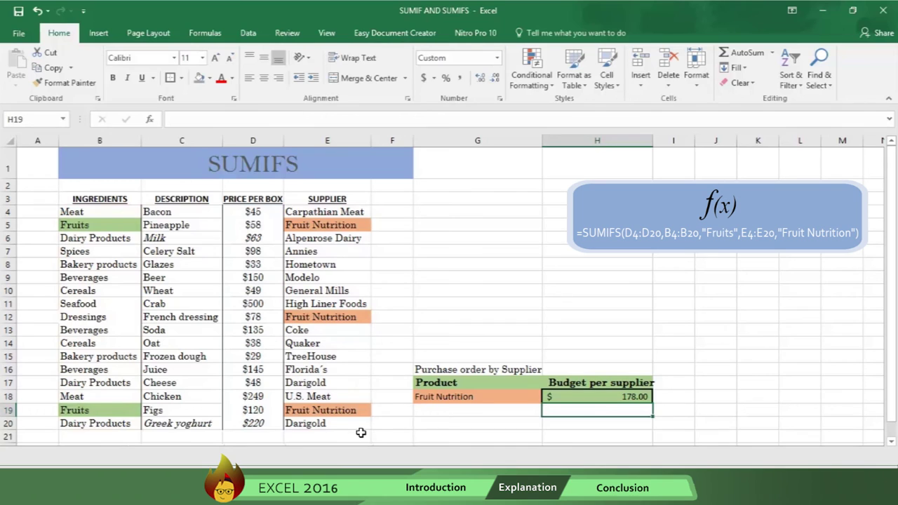